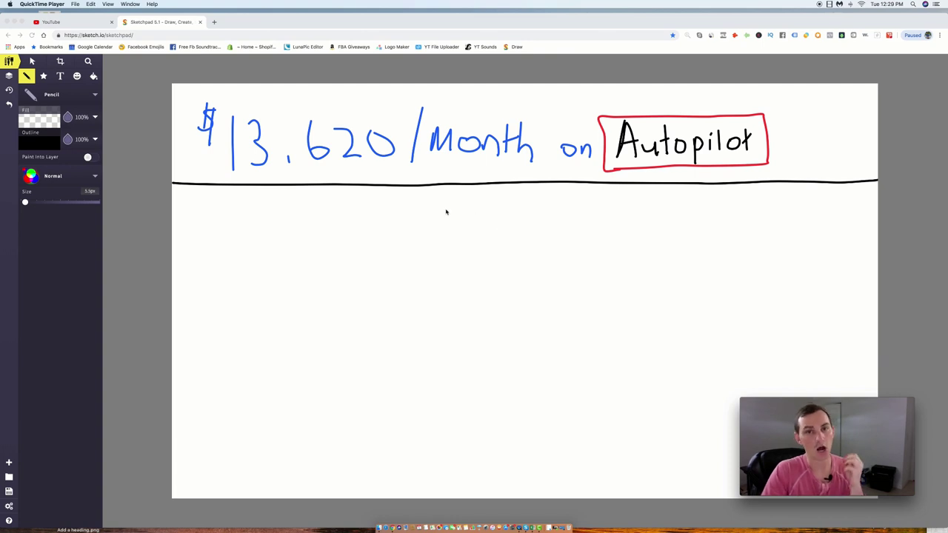
- Reselect the Pencil brush and handwrite 'RAMBO' in black below the heading
click(60, 96)
click(60, 101)
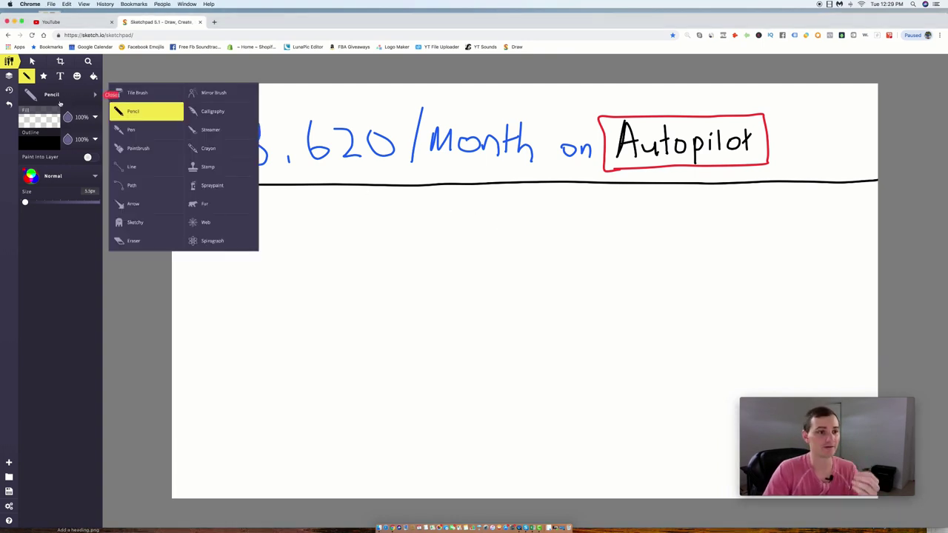
click(151, 115)
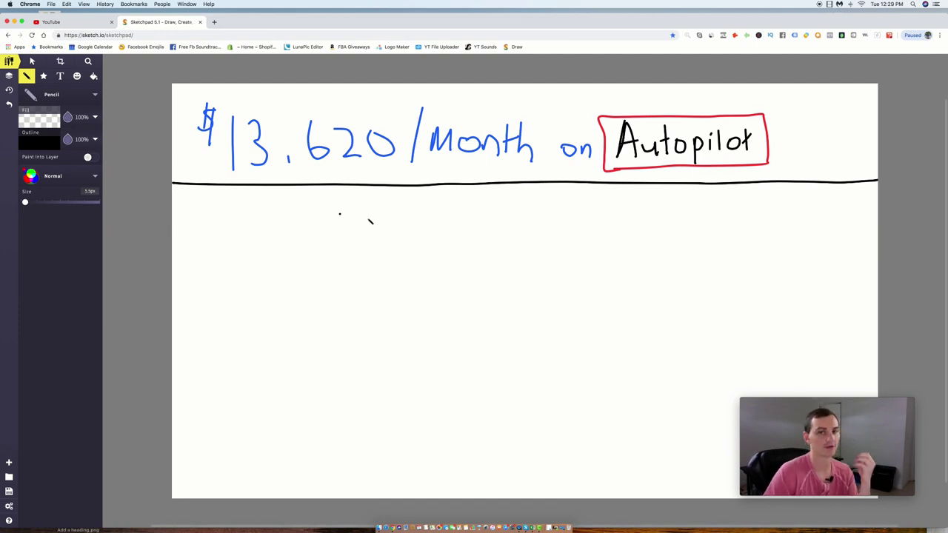
drag(393, 205, 409, 225)
mouse_move(416, 226)
mouse_down()
mouse_move(418, 204)
mouse_move(431, 225)
mouse_move(431, 215)
mouse_move(456, 224)
mouse_up()
mouse_move(460, 208)
mouse_down()
mouse_move(459, 223)
mouse_move(487, 225)
mouse_move(488, 202)
mouse_up()
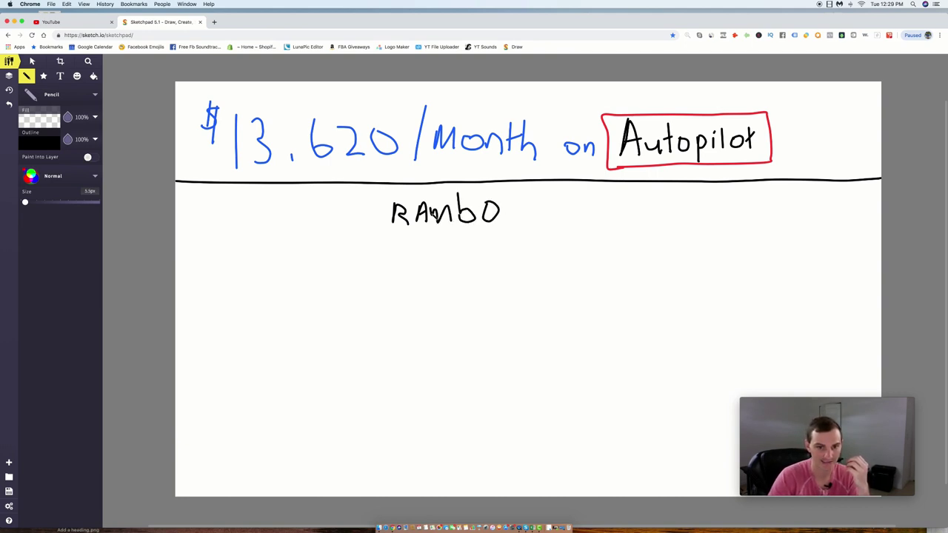
- Double-underline RAMBO and add a short dashed arrow to its right
drag(368, 231, 500, 230)
mouse_move(367, 242)
mouse_down()
mouse_move(469, 243)
mouse_move(530, 207)
mouse_move(573, 221)
mouse_up()
click(546, 205)
click(546, 220)
drag(519, 236, 548, 223)
drag(550, 221, 574, 220)
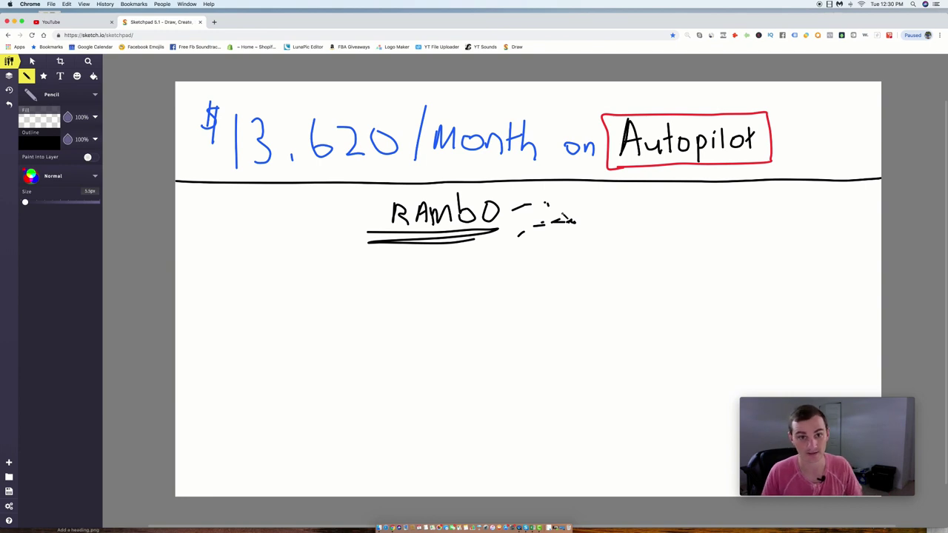
- Draw a long black line across the board below RAMBO
click(219, 268)
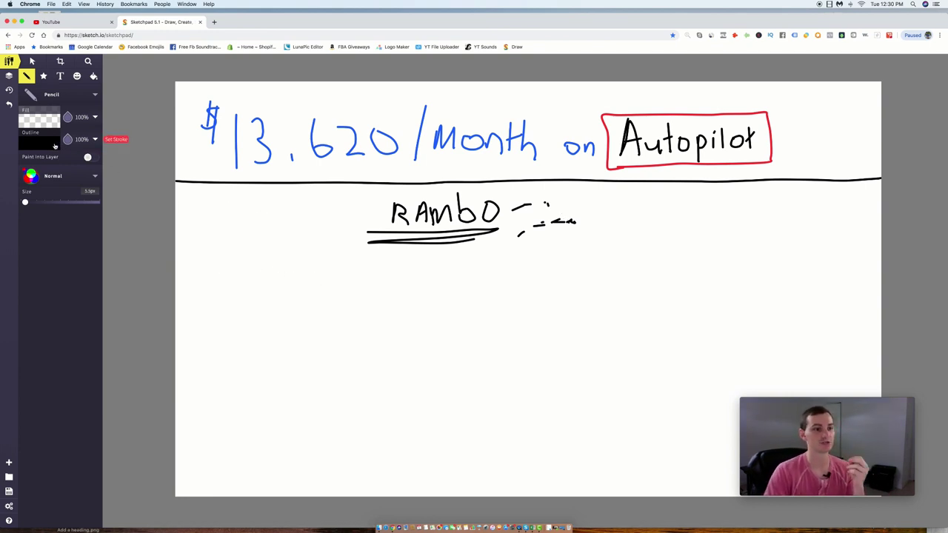
click(54, 145)
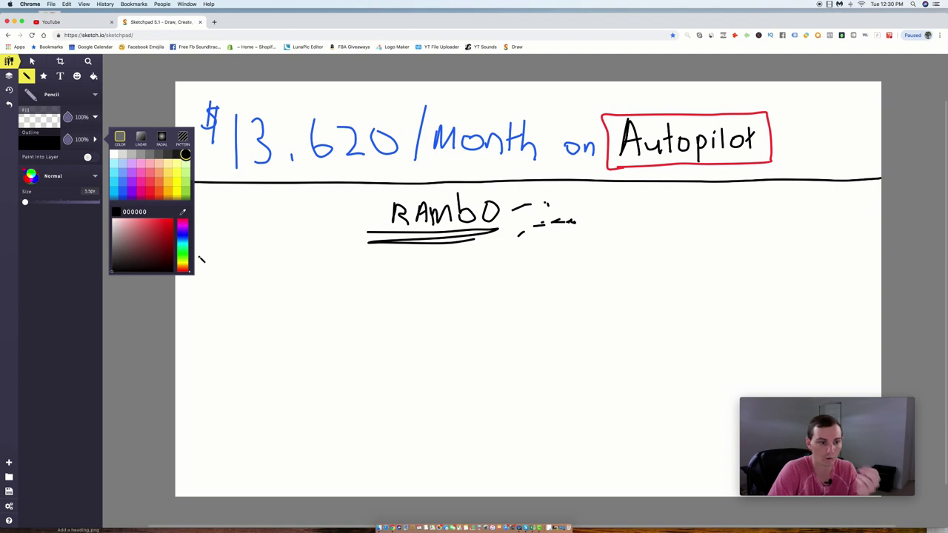
drag(194, 255, 887, 228)
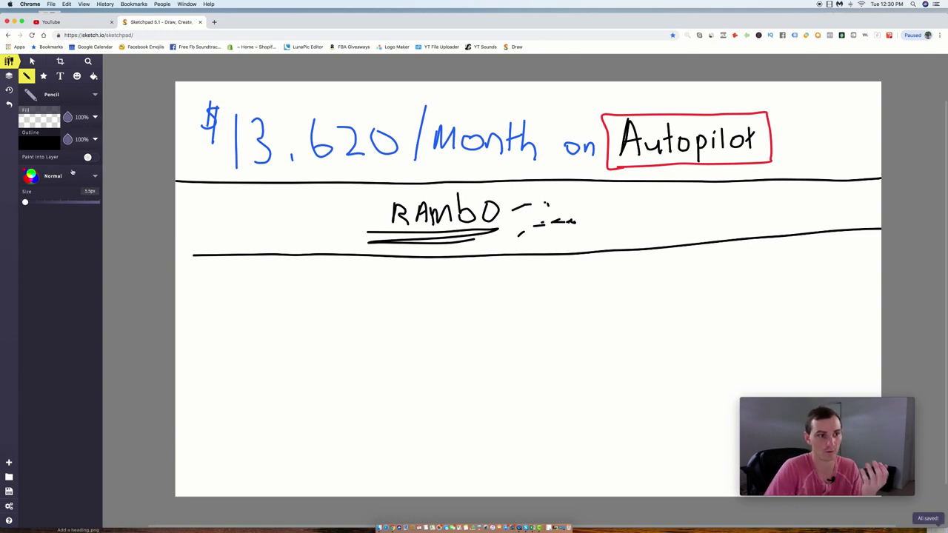
- Change the pencil outline colour to bright green (03dc41)
click(54, 140)
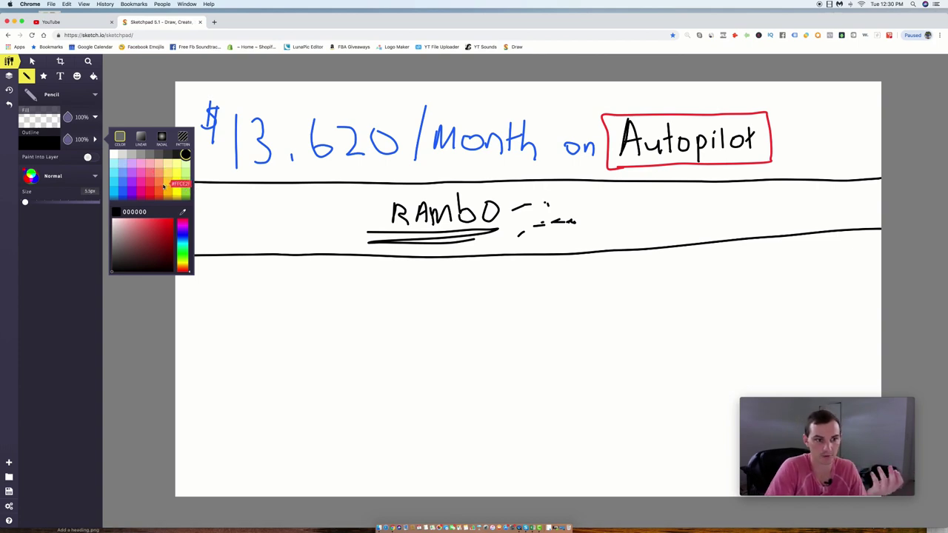
scroll(164, 187, down, 2)
click(183, 237)
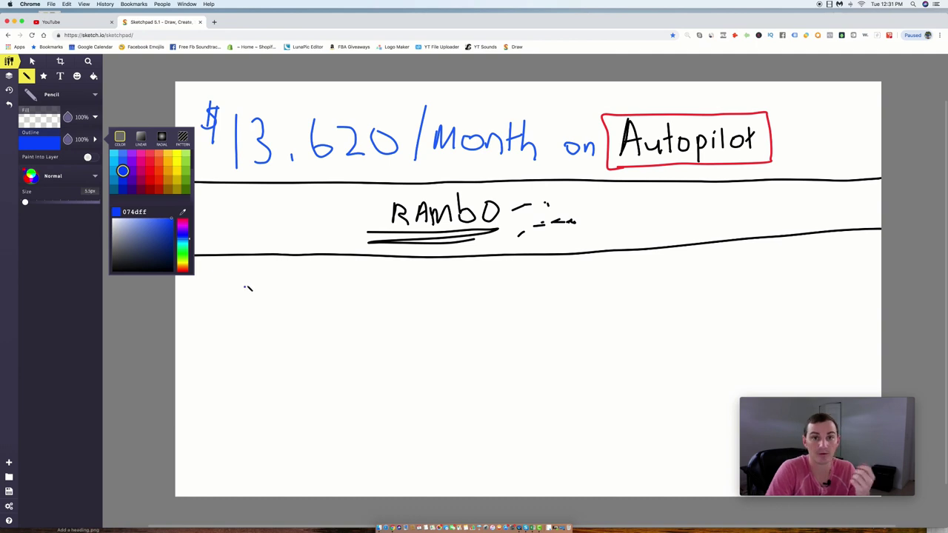
click(185, 158)
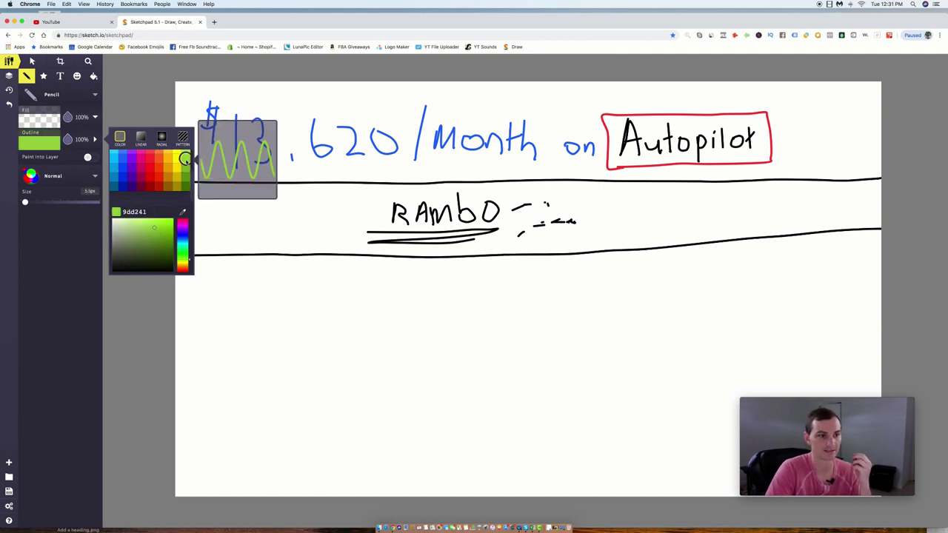
key(Delete)
drag(154, 227, 167, 225)
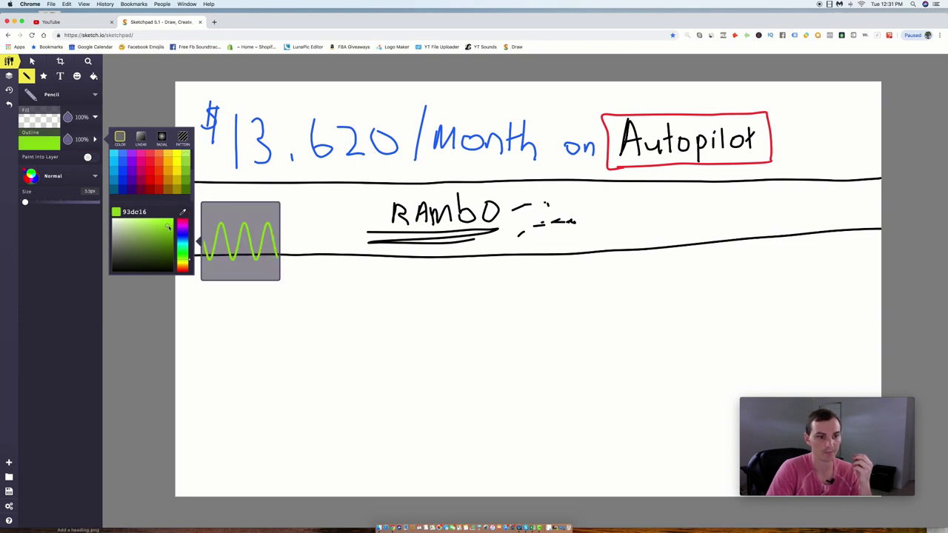
drag(182, 261, 182, 251)
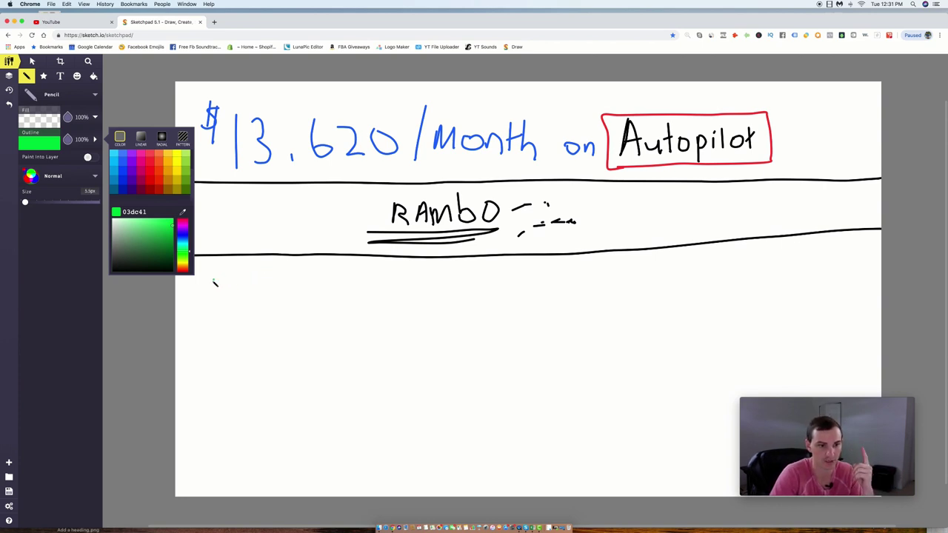
- Handwrite 'Outsourcing' and 'Emails' in green, underlining each
mouse_move(215, 283)
mouse_down()
mouse_move(261, 298)
mouse_move(265, 284)
mouse_move(271, 299)
mouse_move(300, 284)
mouse_move(318, 297)
mouse_move(328, 285)
mouse_move(343, 301)
mouse_move(372, 305)
mouse_move(375, 320)
mouse_move(362, 306)
mouse_up()
click(344, 277)
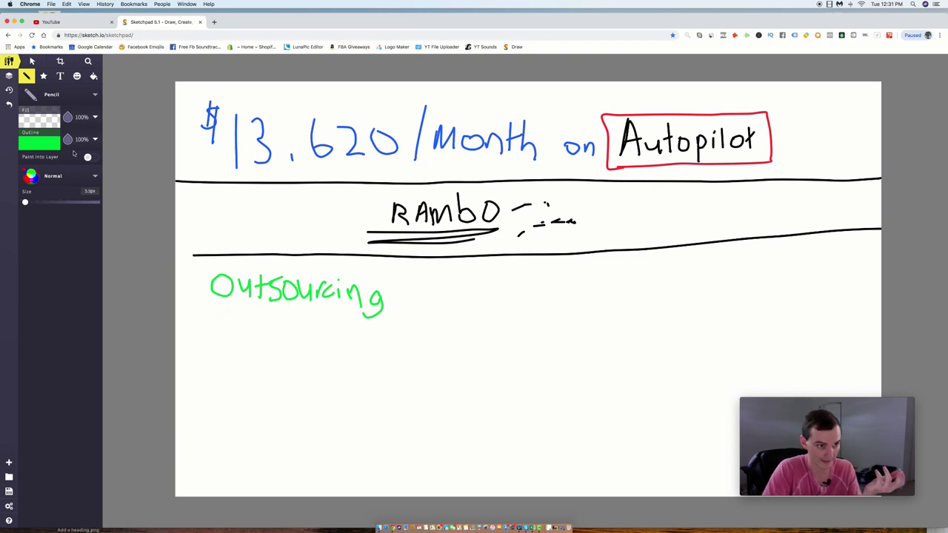
drag(204, 308, 414, 315)
mouse_move(235, 320)
mouse_down()
mouse_move(225, 338)
mouse_move(258, 317)
mouse_move(244, 337)
mouse_move(299, 328)
mouse_move(303, 339)
mouse_move(308, 324)
mouse_move(320, 345)
mouse_up()
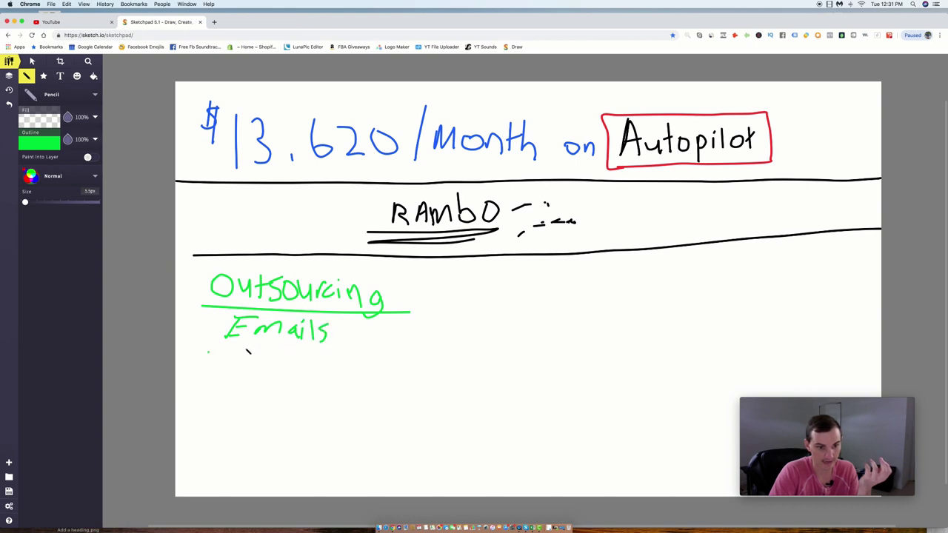
drag(208, 352, 339, 349)
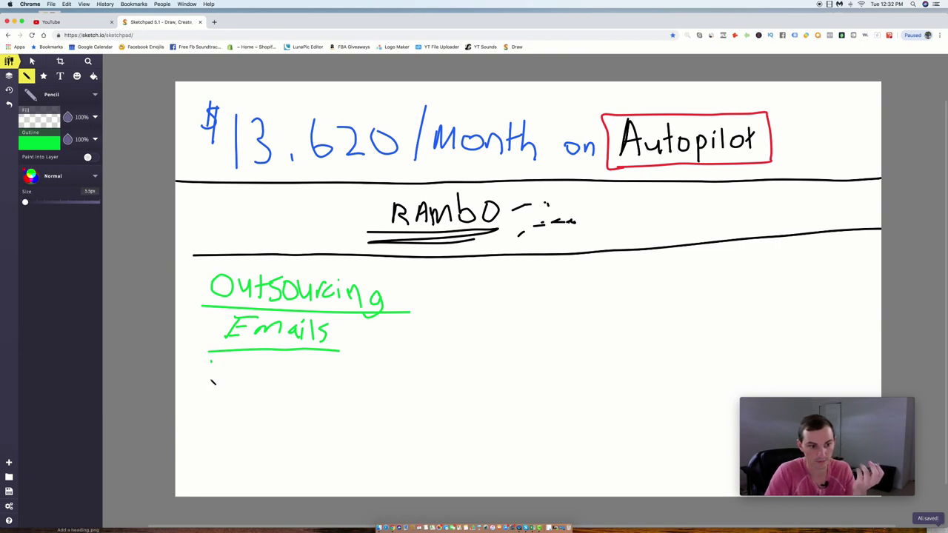
- Write and underline 'PP Managements', then draw a vertical divider right of the list
mouse_move(210, 375)
mouse_down()
mouse_move(211, 360)
mouse_move(226, 365)
mouse_move(223, 375)
mouse_move(274, 380)
mouse_move(280, 370)
mouse_move(296, 377)
mouse_move(293, 388)
mouse_move(324, 370)
mouse_move(359, 384)
mouse_up()
drag(194, 384, 378, 387)
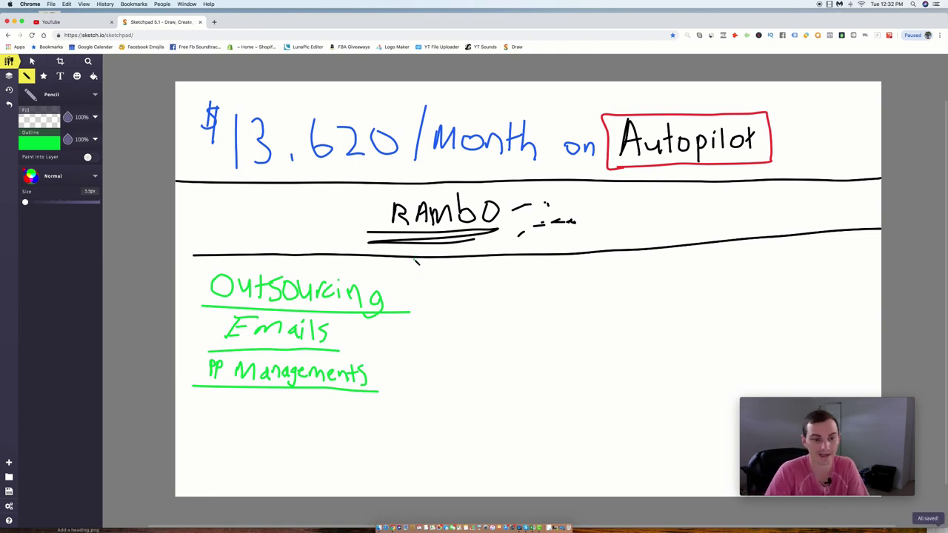
drag(415, 258, 375, 495)
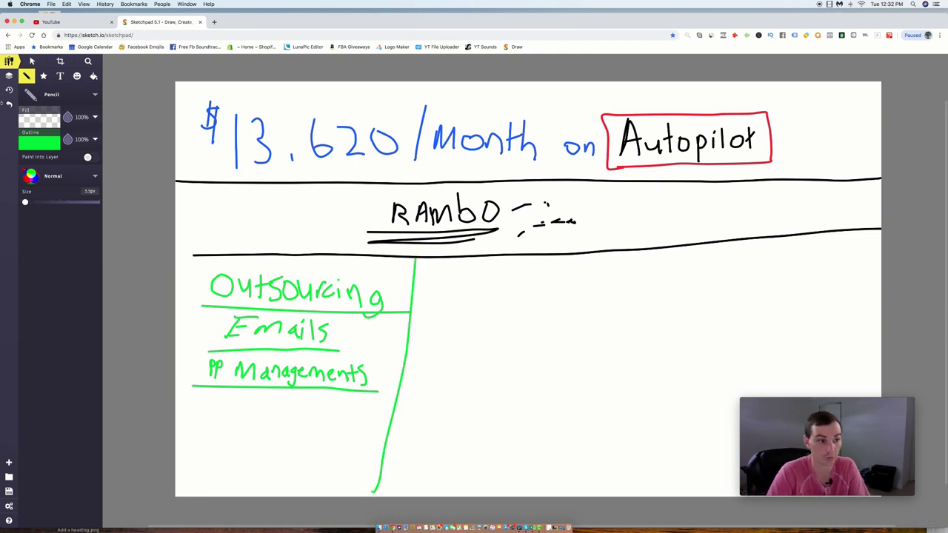
- Switch the pencil to red and draw a loop around 'Outsourcing'
click(52, 144)
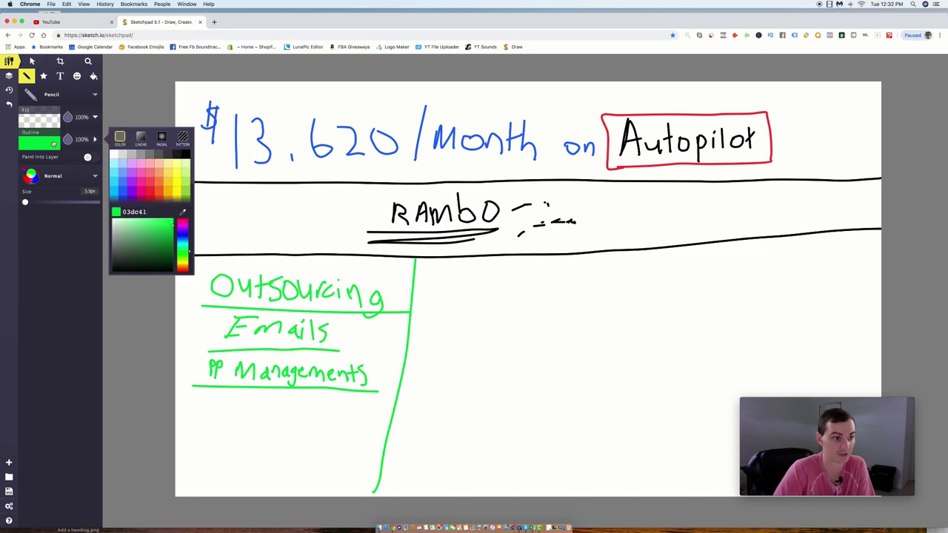
click(150, 191)
mouse_move(236, 263)
mouse_down()
mouse_move(213, 272)
mouse_move(198, 300)
mouse_move(374, 320)
mouse_move(396, 293)
mouse_move(297, 270)
mouse_move(217, 267)
mouse_up()
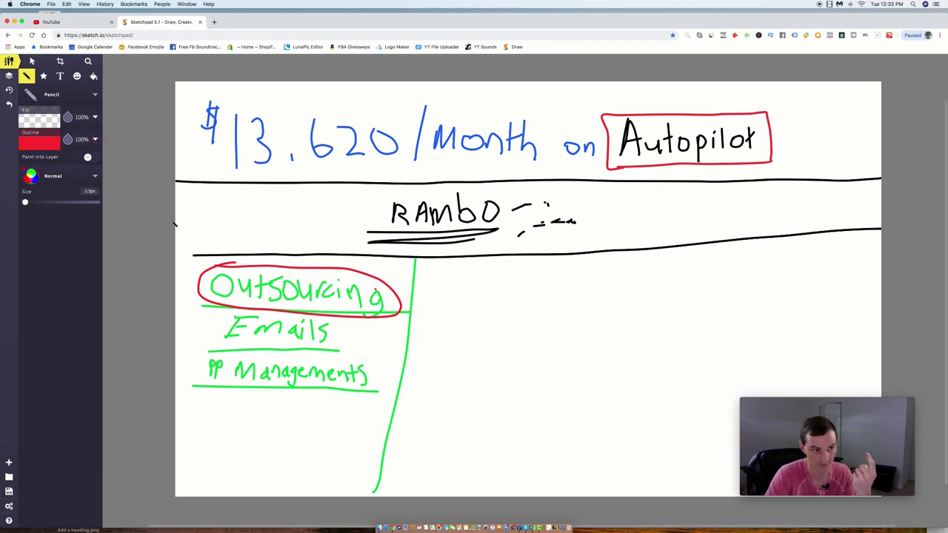
- Switch the pencil to blue and write an underlined 'Ai' right of the divider
click(55, 145)
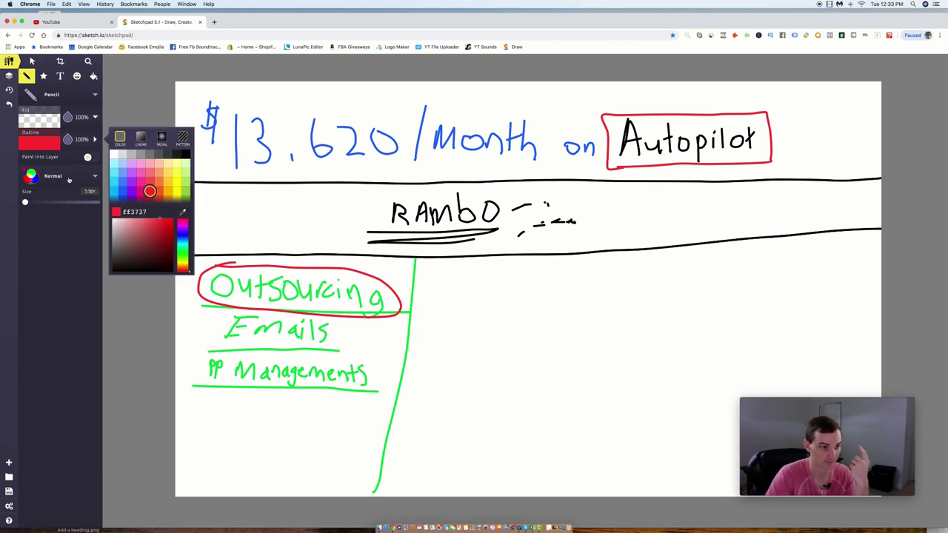
click(122, 181)
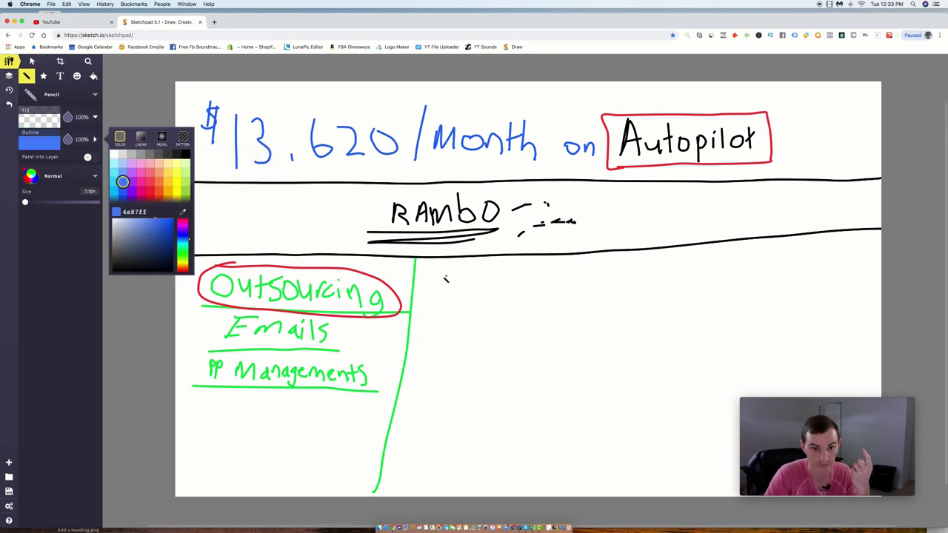
mouse_move(446, 265)
mouse_down()
mouse_move(437, 300)
mouse_move(465, 297)
mouse_move(465, 285)
mouse_move(478, 301)
mouse_up()
click(470, 271)
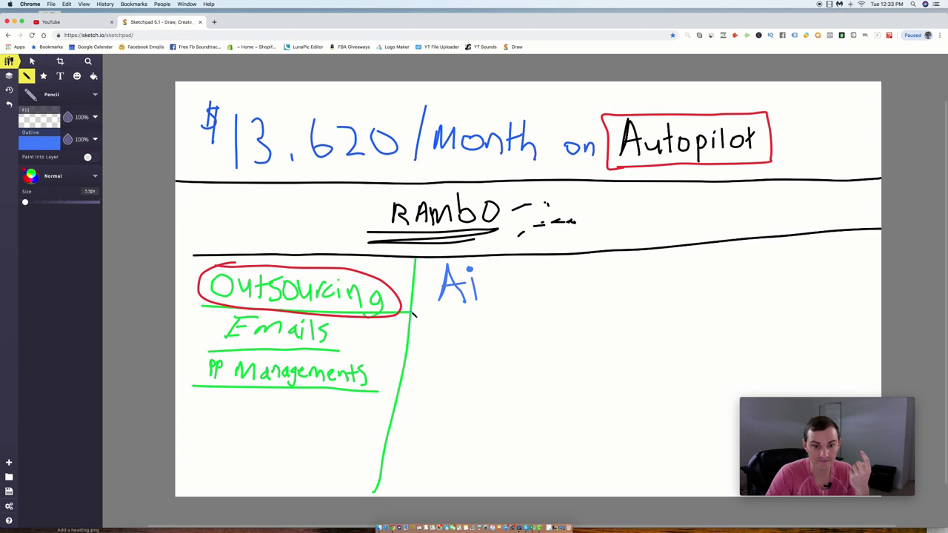
drag(414, 313, 631, 312)
- Add '+ Automation' in blue and extend the underline beneath it
mouse_move(527, 275)
mouse_down()
mouse_move(528, 300)
mouse_move(543, 289)
mouse_move(549, 300)
mouse_move(575, 303)
mouse_up()
drag(551, 292, 592, 299)
mouse_move(595, 266)
mouse_down()
mouse_move(598, 299)
mouse_move(613, 280)
mouse_move(630, 280)
mouse_move(669, 294)
mouse_move(679, 280)
mouse_move(678, 296)
mouse_up()
drag(676, 267, 718, 294)
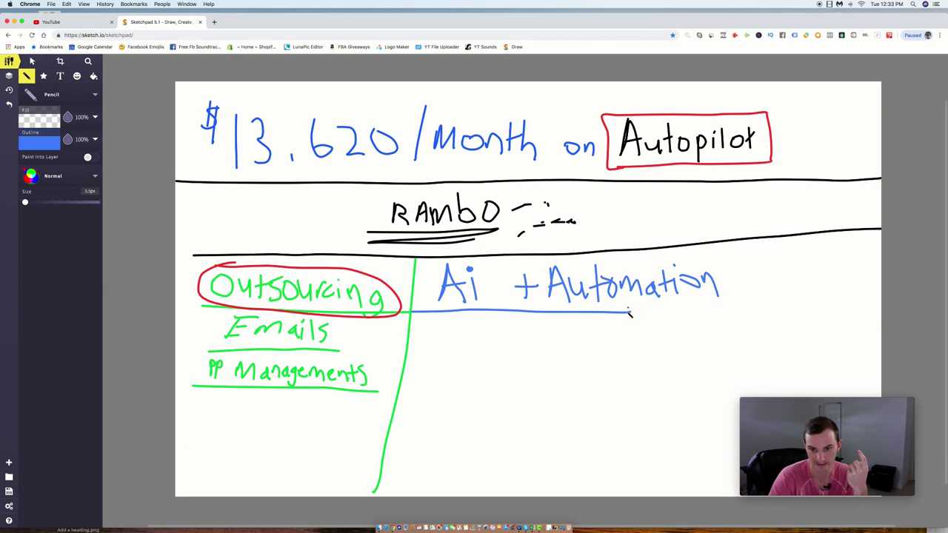
drag(630, 312, 751, 310)
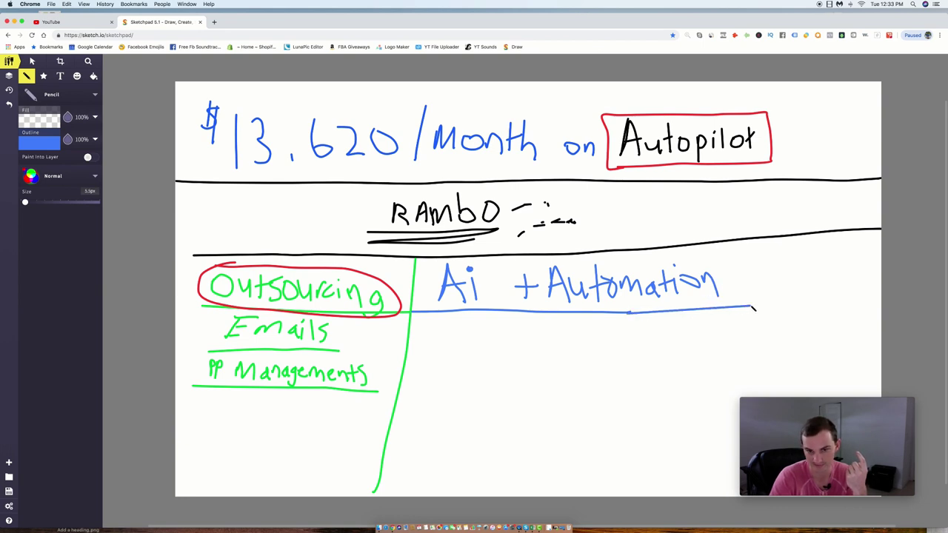
click(52, 146)
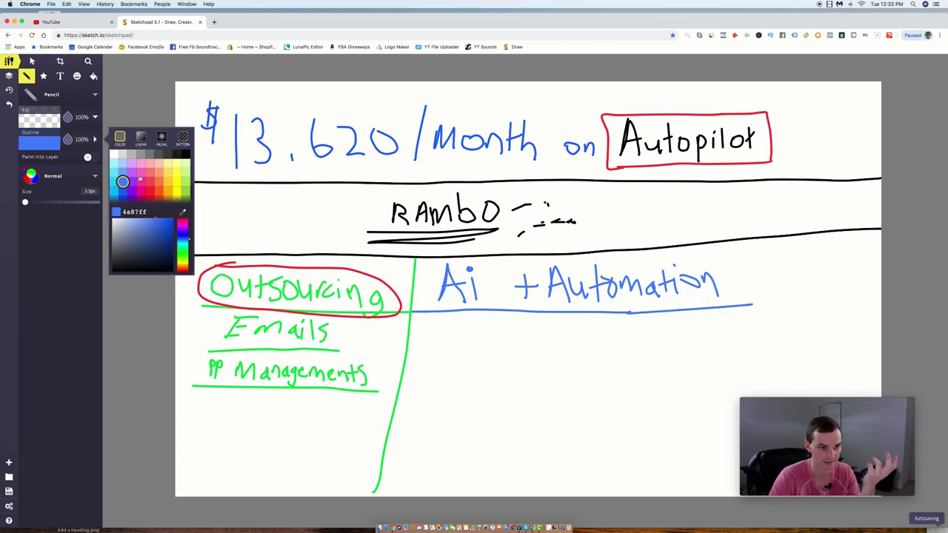
- Switch to red and circle the 'Ai + Automation' heading
scroll(146, 183, down, 2)
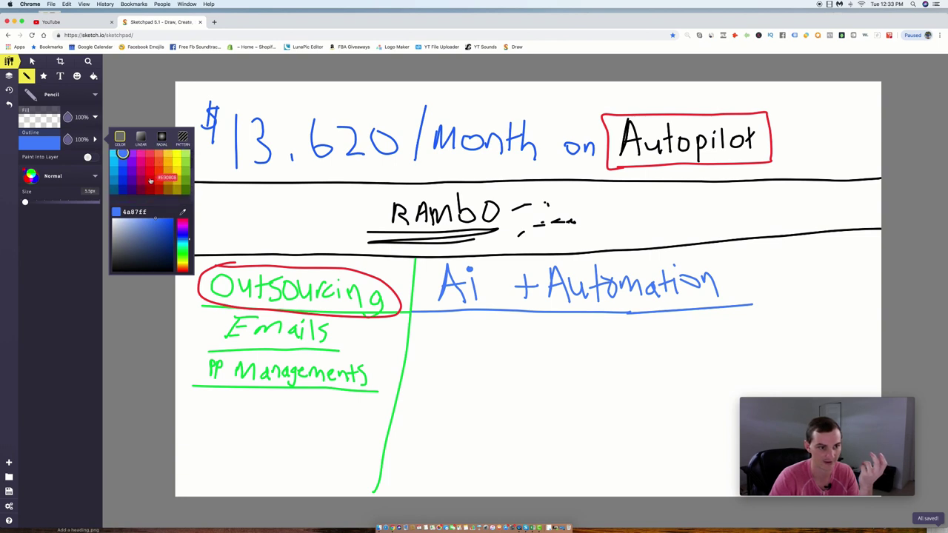
click(159, 177)
mouse_move(489, 258)
mouse_down()
mouse_move(425, 295)
mouse_move(501, 320)
mouse_move(614, 324)
mouse_move(762, 295)
mouse_move(615, 264)
mouse_move(474, 257)
mouse_up()
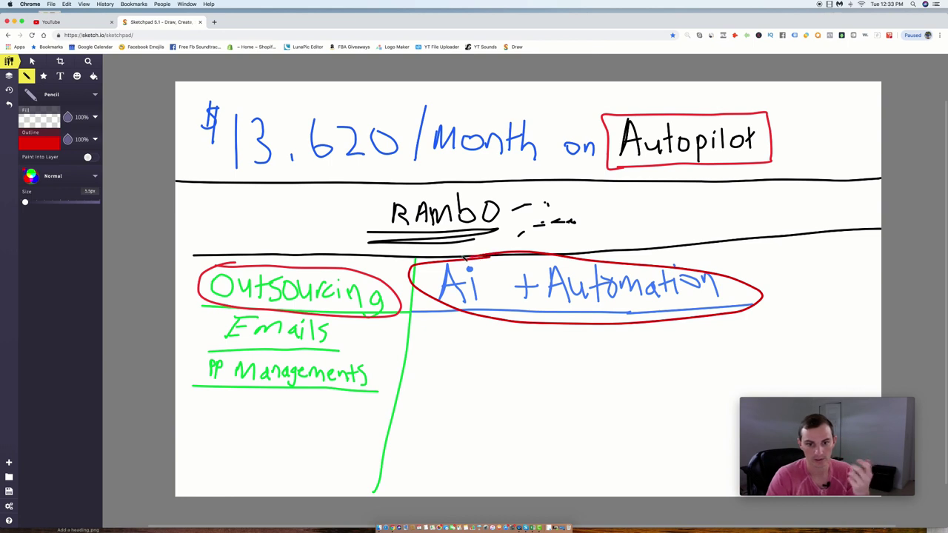
- Switch to light blue, draw the column's right border, and begin writing '-AfterShip'
click(50, 142)
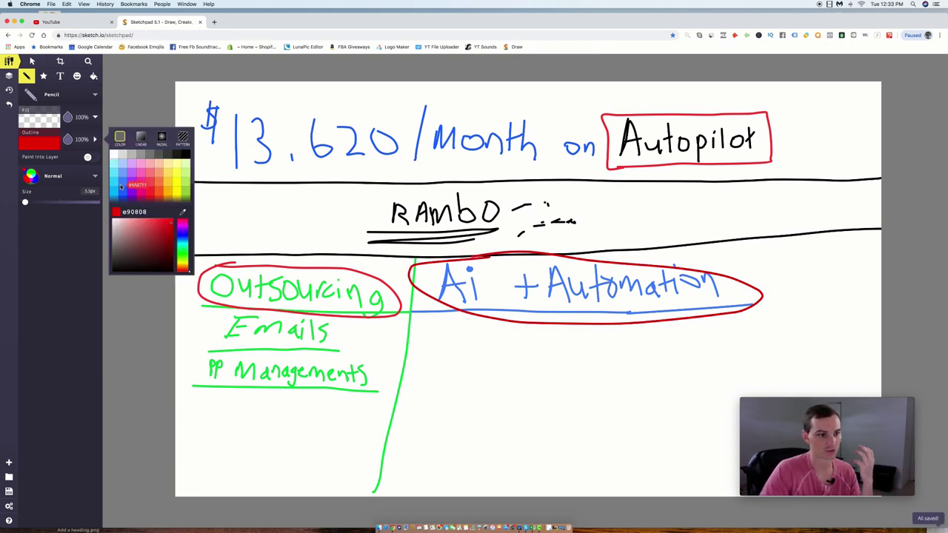
click(123, 184)
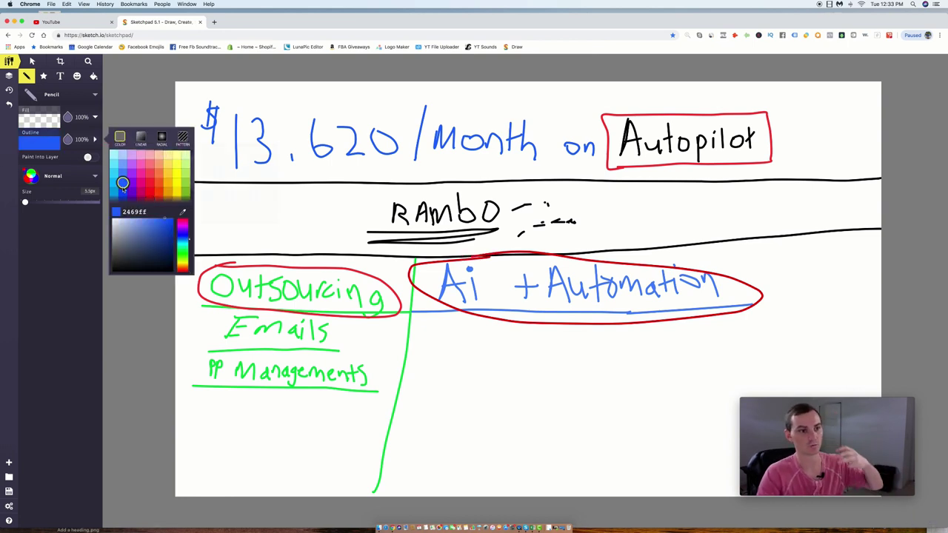
click(123, 175)
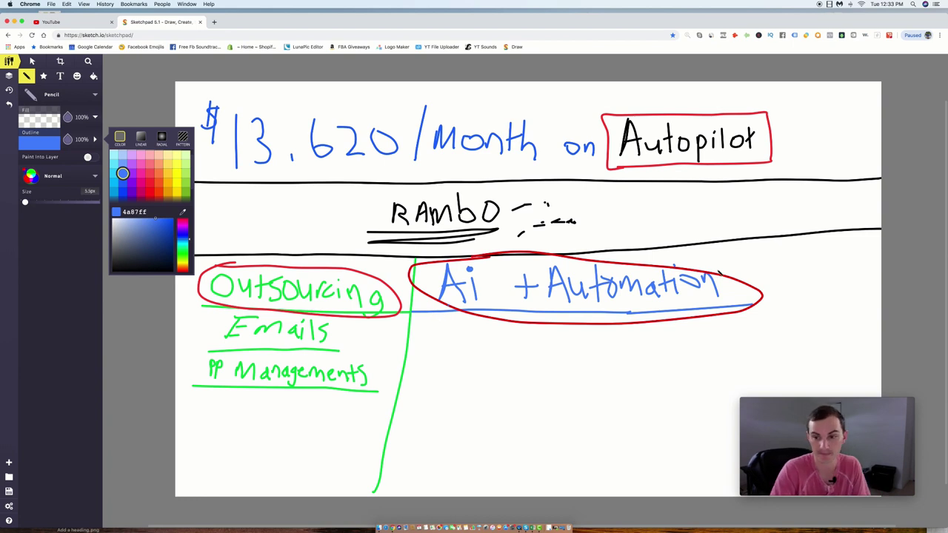
mouse_move(743, 242)
mouse_down()
mouse_move(756, 305)
mouse_move(724, 354)
mouse_move(699, 503)
mouse_up()
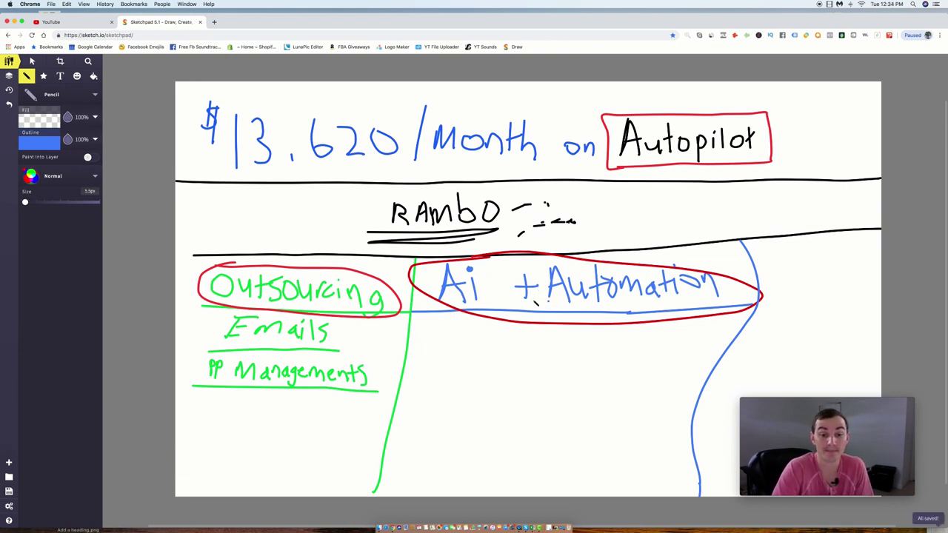
mouse_move(420, 331)
mouse_down()
mouse_move(422, 354)
mouse_move(427, 343)
mouse_move(436, 361)
mouse_move(439, 345)
mouse_move(443, 354)
mouse_move(485, 331)
mouse_move(478, 354)
mouse_move(498, 330)
mouse_move(503, 354)
mouse_move(525, 354)
mouse_move(529, 338)
mouse_move(530, 348)
mouse_up()
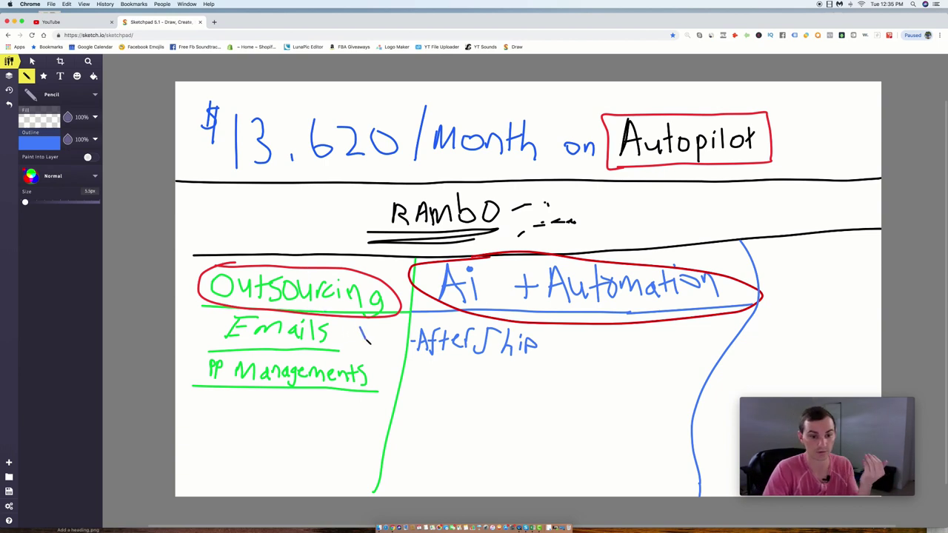
- Write 'VA' beside Emails and start the '-PP tracking' entry below AfterShip
mouse_move(361, 328)
mouse_down()
mouse_move(390, 330)
mouse_move(393, 345)
mouse_up()
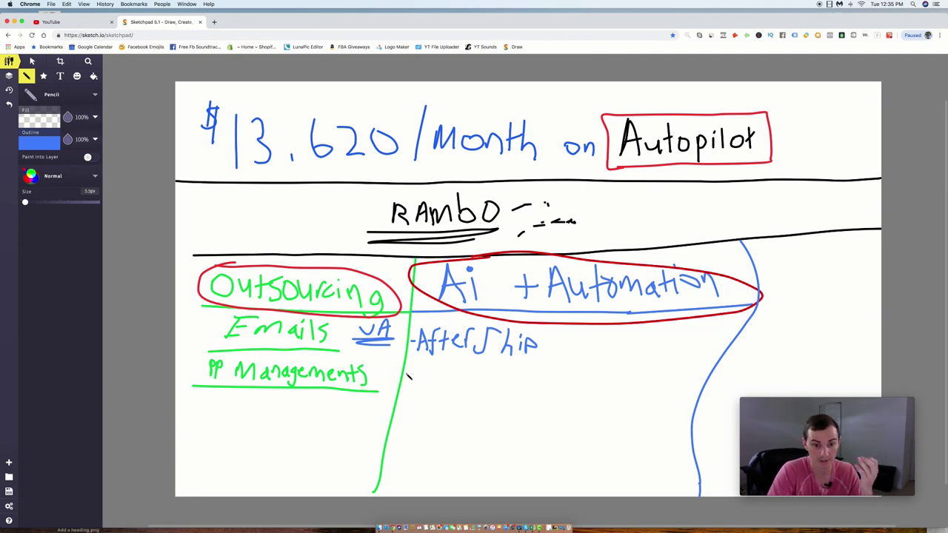
mouse_move(407, 374)
mouse_down()
mouse_move(433, 372)
mouse_move(433, 385)
mouse_move(439, 372)
mouse_move(447, 389)
mouse_move(463, 379)
mouse_move(515, 387)
mouse_move(525, 391)
mouse_move(517, 399)
mouse_up()
- Complete the entry as '-PP tracking AP', undoing a stray stroke
click(502, 373)
click(530, 384)
mouse_move(547, 366)
mouse_down()
mouse_move(545, 384)
mouse_move(564, 376)
mouse_move(561, 390)
mouse_up()
key(super+z)
key(super+z)
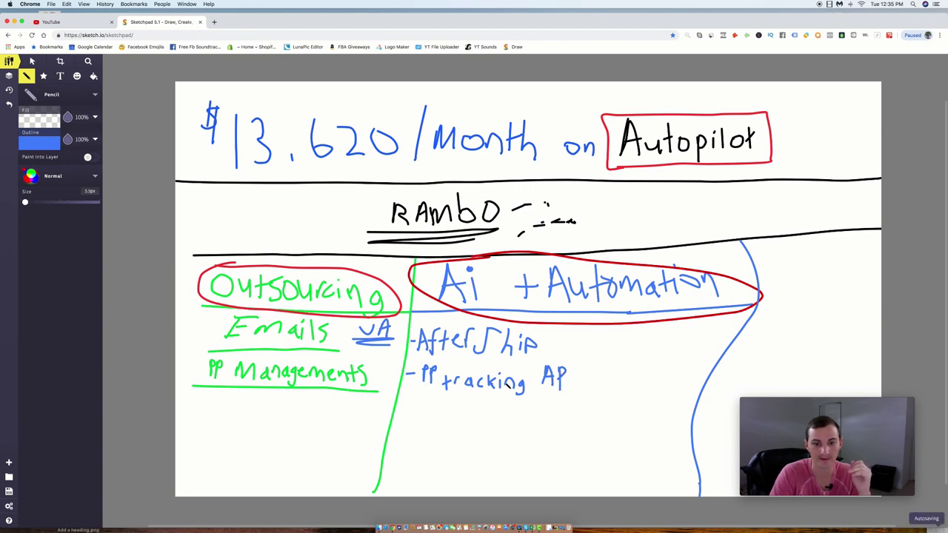
- Underline the AfterShip and PP tracking AP entries, then write an underlined '- OF'
drag(410, 358, 549, 359)
drag(408, 401, 576, 396)
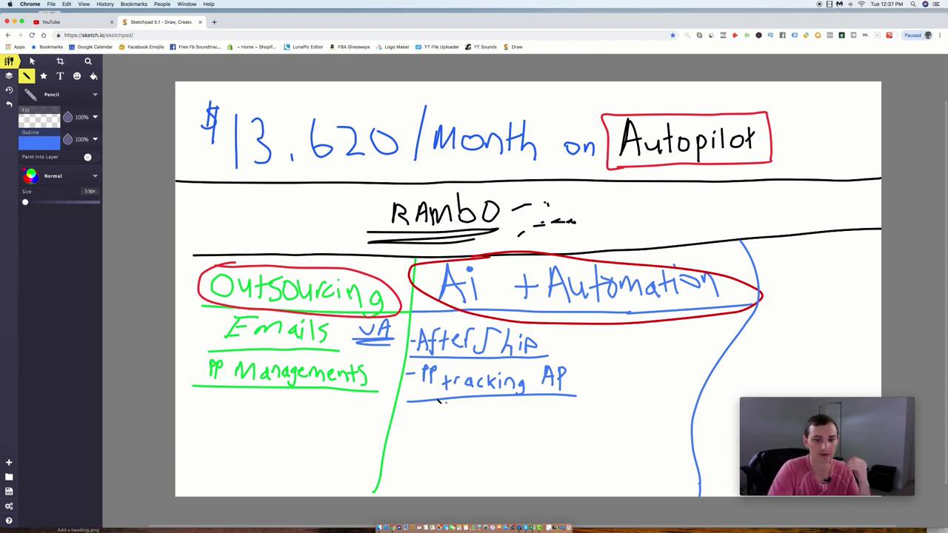
mouse_move(404, 421)
mouse_down()
mouse_move(508, 449)
mouse_move(606, 448)
mouse_up()
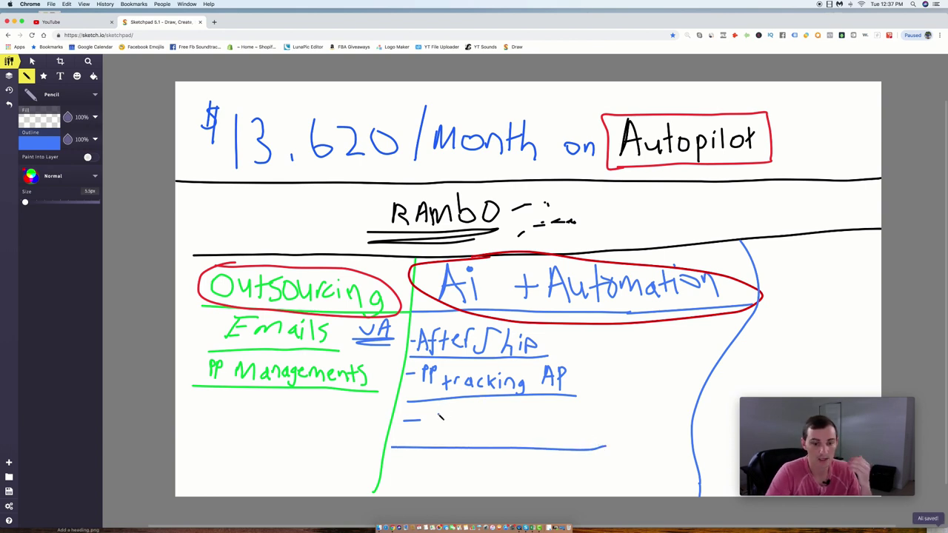
mouse_move(435, 422)
mouse_down()
mouse_move(441, 437)
mouse_move(440, 413)
mouse_move(460, 434)
mouse_move(478, 409)
mouse_move(468, 422)
mouse_up()
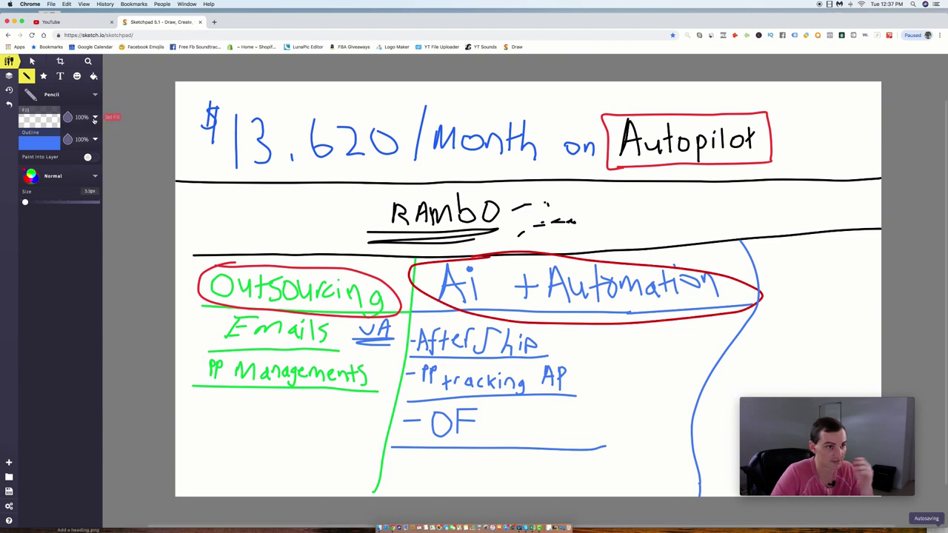
- Switch to black and write '-Oberlo' and '-dropified' beside '- OF'
click(50, 143)
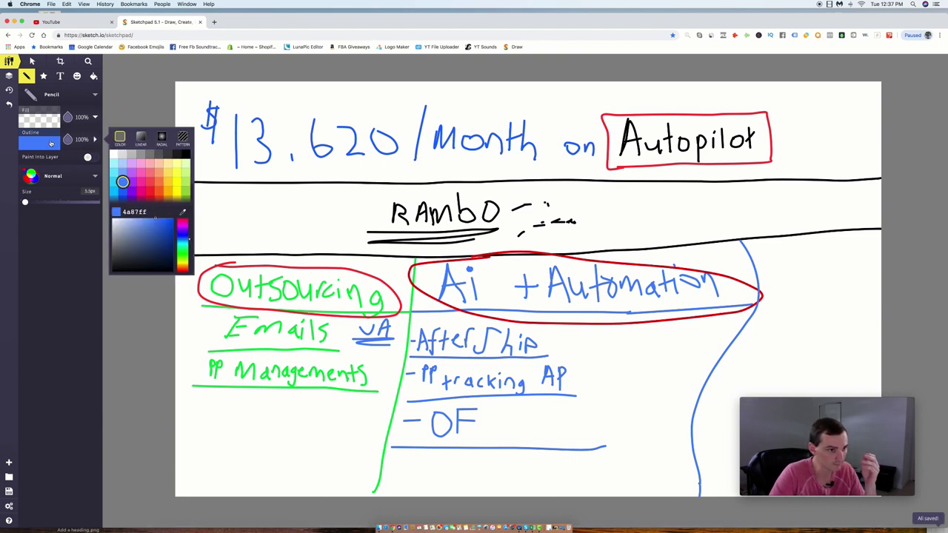
click(185, 155)
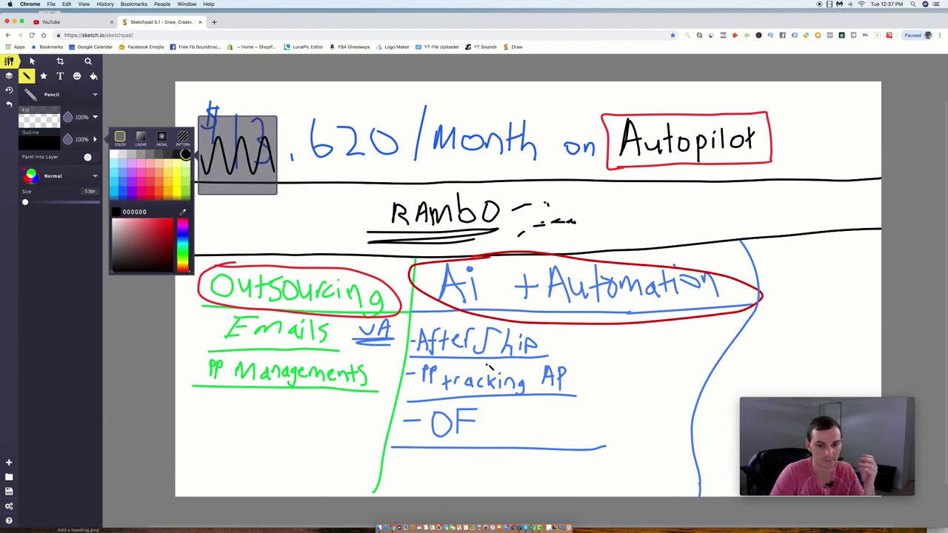
mouse_move(504, 404)
mouse_down()
mouse_move(527, 407)
mouse_move(524, 414)
mouse_move(541, 400)
mouse_move(546, 411)
mouse_move(536, 409)
mouse_move(550, 409)
mouse_up()
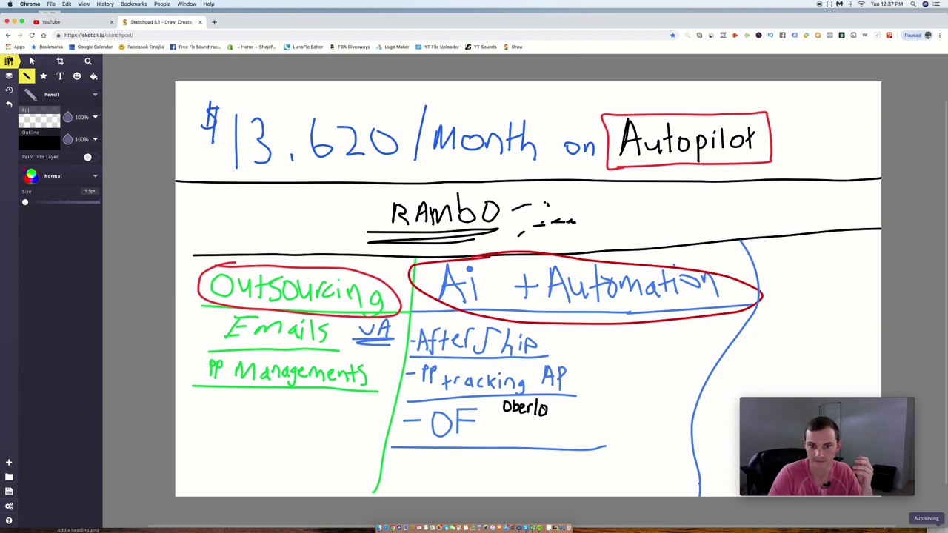
mouse_move(491, 403)
mouse_down()
mouse_move(511, 431)
mouse_move(502, 428)
mouse_move(515, 428)
mouse_up()
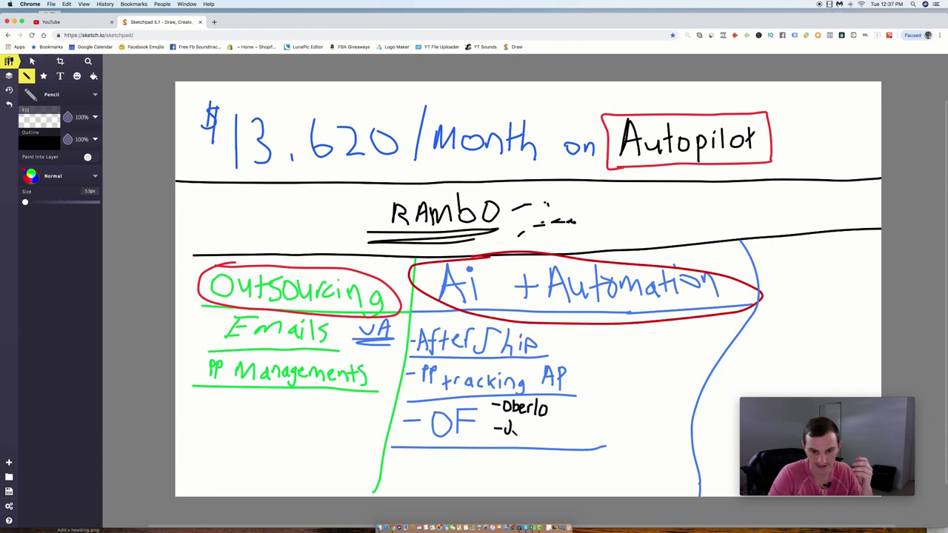
mouse_move(512, 427)
mouse_down()
mouse_move(520, 439)
mouse_move(527, 428)
mouse_move(533, 446)
mouse_move(540, 425)
mouse_move(551, 427)
mouse_move(540, 442)
mouse_move(554, 428)
mouse_move(570, 443)
mouse_up()
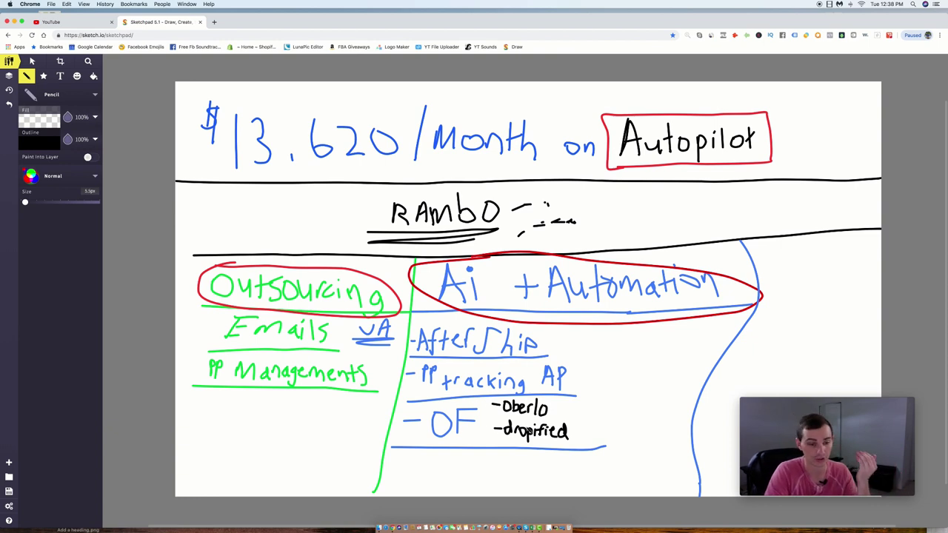
- Curve an arrow to PP Managements, underline $13,620/Month, circle Autopilot, and arrow it toward RAMBO
mouse_move(510, 431)
mouse_down()
mouse_move(485, 446)
mouse_move(356, 403)
mouse_move(354, 394)
mouse_move(366, 406)
mouse_up()
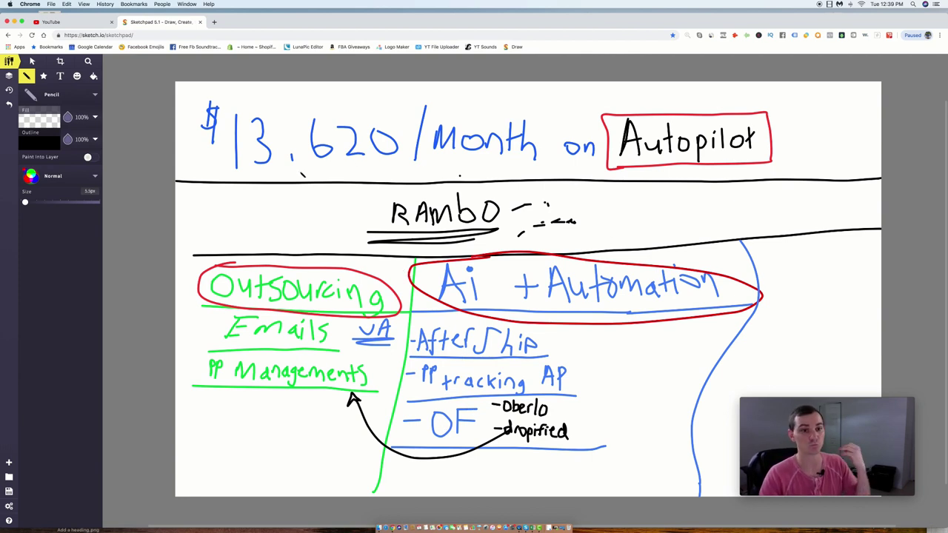
drag(234, 175, 477, 166)
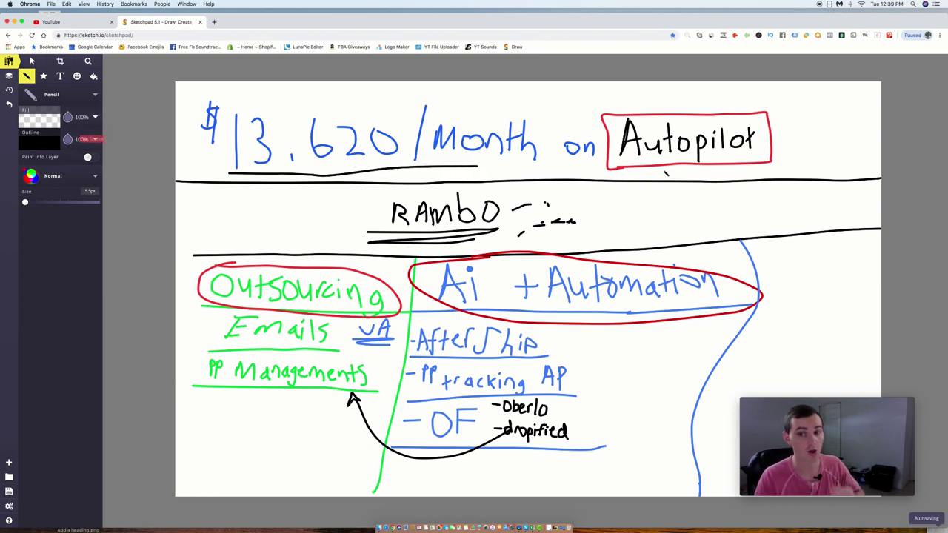
mouse_move(636, 117)
mouse_down()
mouse_move(612, 144)
mouse_move(740, 174)
mouse_move(747, 109)
mouse_move(616, 119)
mouse_up()
mouse_move(453, 175)
mouse_down()
mouse_move(354, 192)
mouse_move(378, 196)
mouse_up()
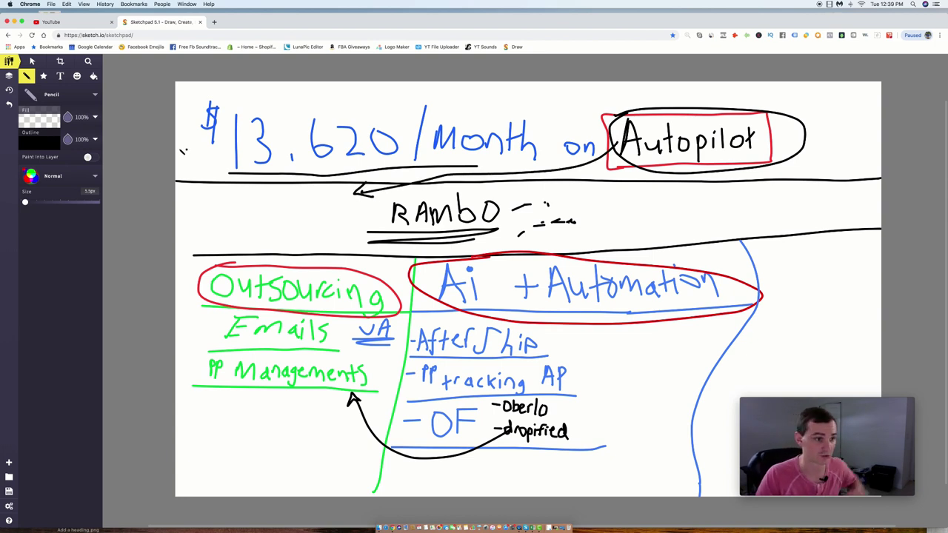
click(45, 143)
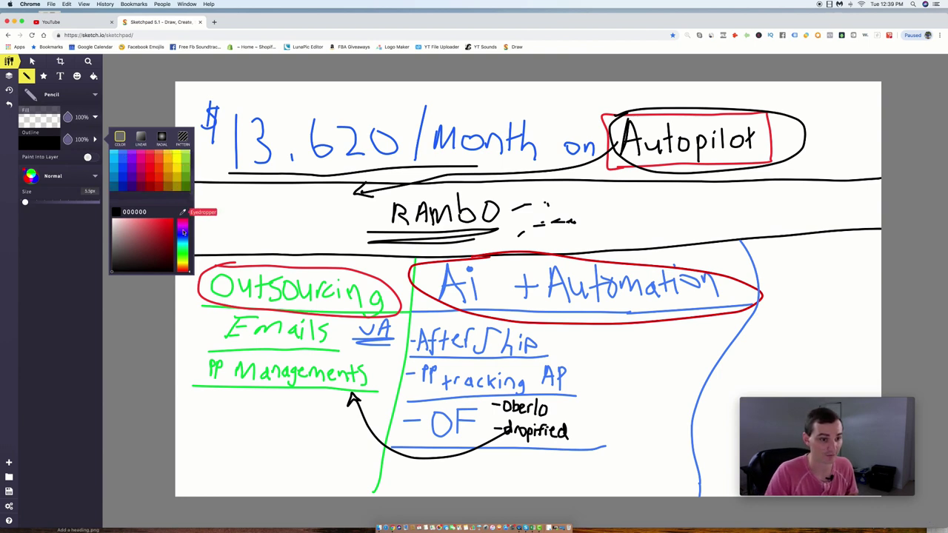
- Switch the pencil colour to bright green
click(186, 185)
click(185, 158)
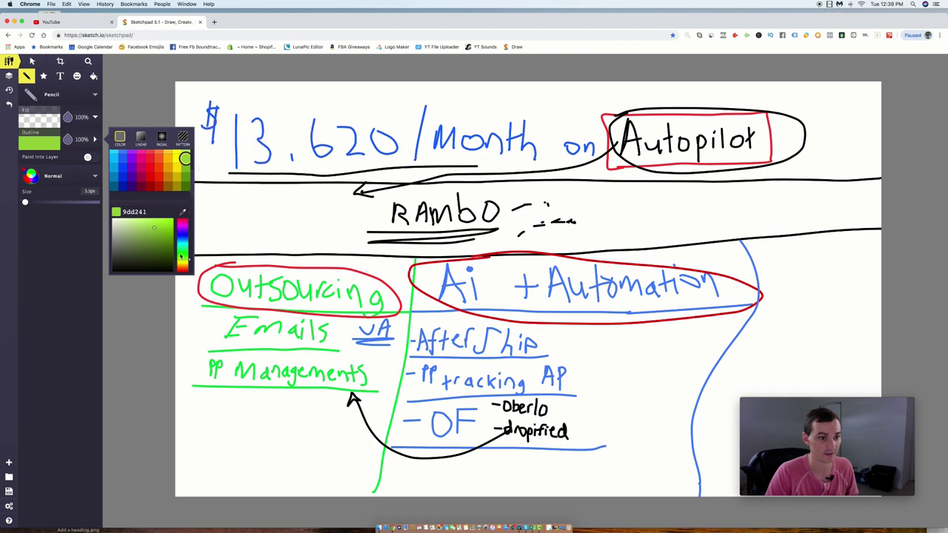
click(182, 241)
click(172, 225)
click(239, 197)
- Draw green dollar signs beside RAMBO, ending with a fourth '$' after the first three
mouse_move(235, 195)
mouse_down()
mouse_move(226, 226)
mouse_move(210, 226)
mouse_up()
drag(227, 191, 225, 234)
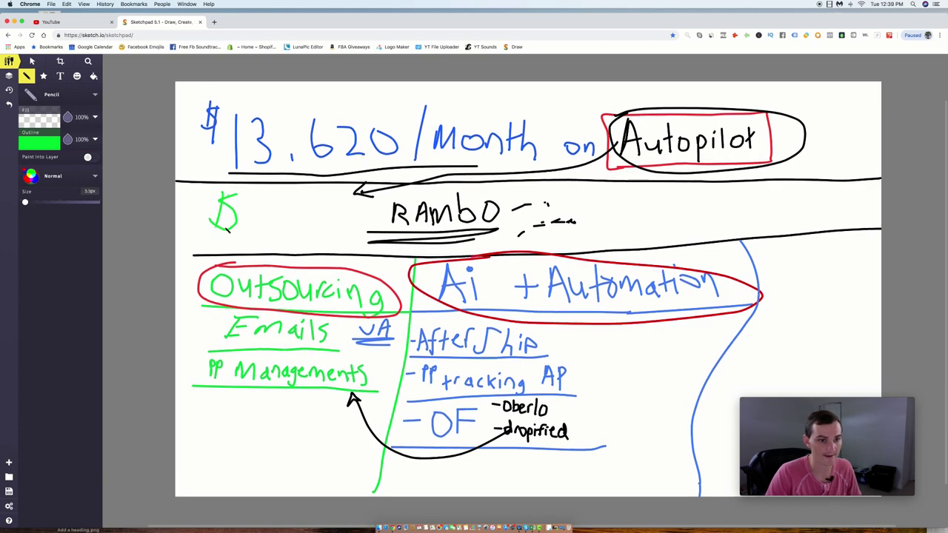
mouse_move(255, 197)
mouse_down()
mouse_move(258, 222)
mouse_move(239, 228)
mouse_up()
drag(240, 194, 246, 236)
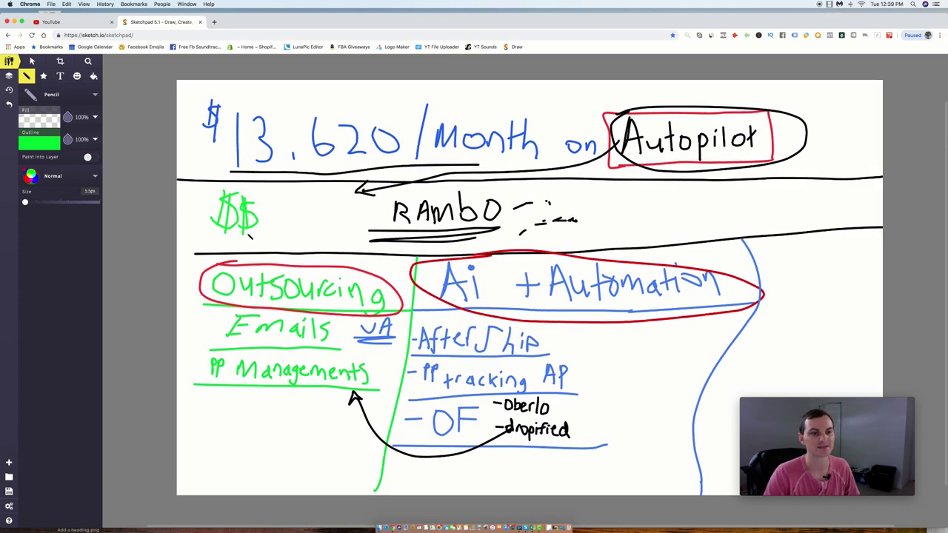
mouse_move(286, 189)
mouse_down()
mouse_move(258, 233)
mouse_move(268, 239)
mouse_up()
drag(277, 184, 271, 243)
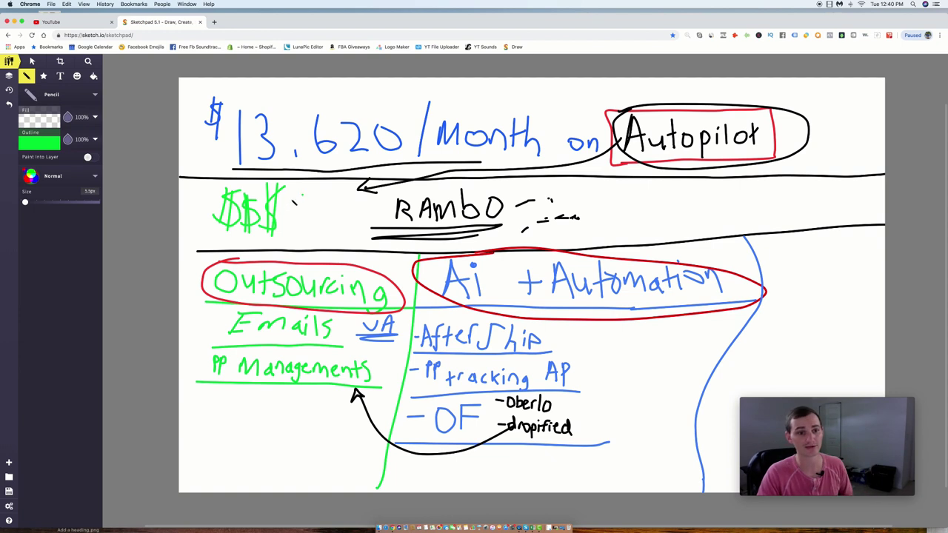
drag(302, 196, 285, 230)
mouse_move(289, 188)
mouse_down()
mouse_move(286, 230)
mouse_move(314, 195)
mouse_move(255, 178)
mouse_move(191, 231)
mouse_move(243, 250)
mouse_move(334, 221)
mouse_move(268, 184)
mouse_up()
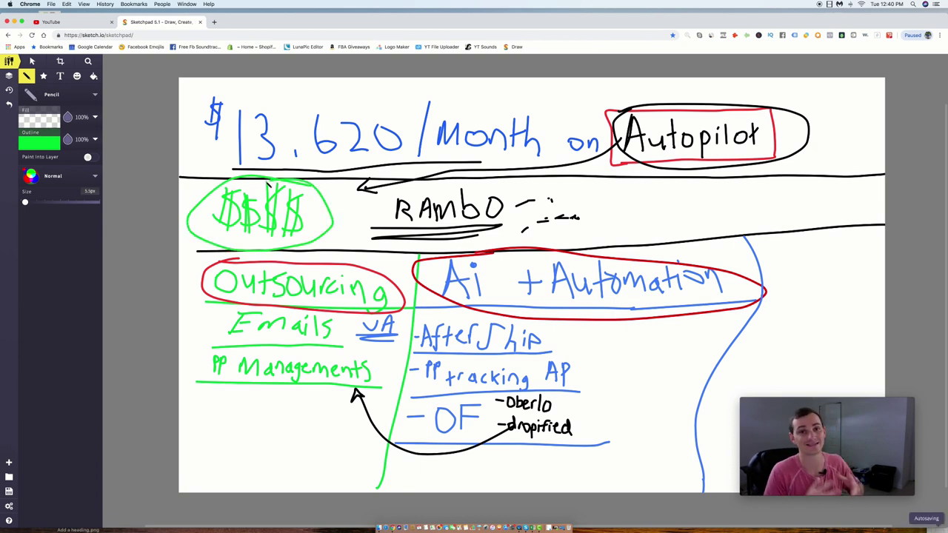